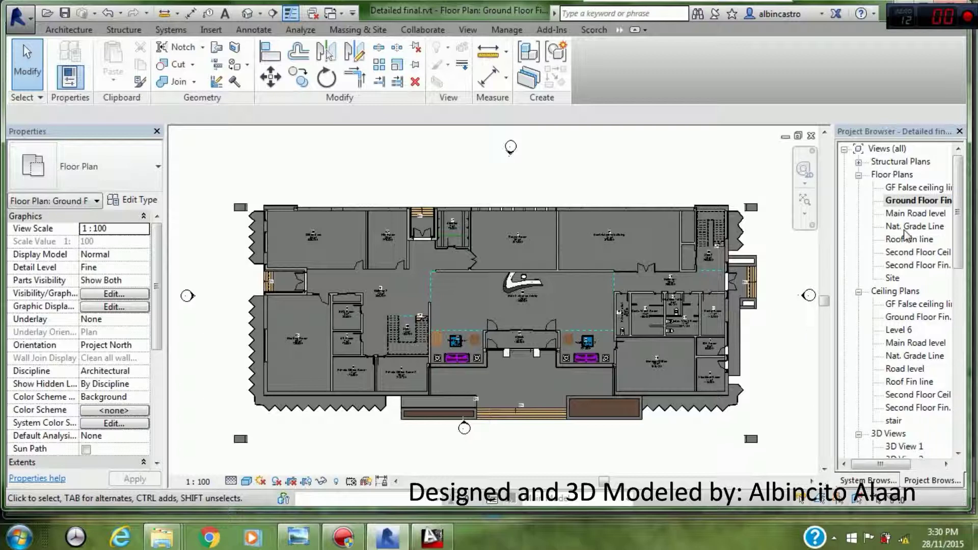
Open the Second Floor Fin. plan, then the Front Elevation view from the Project Browser
{"action": "double_click", "coordinate": [909, 266]}
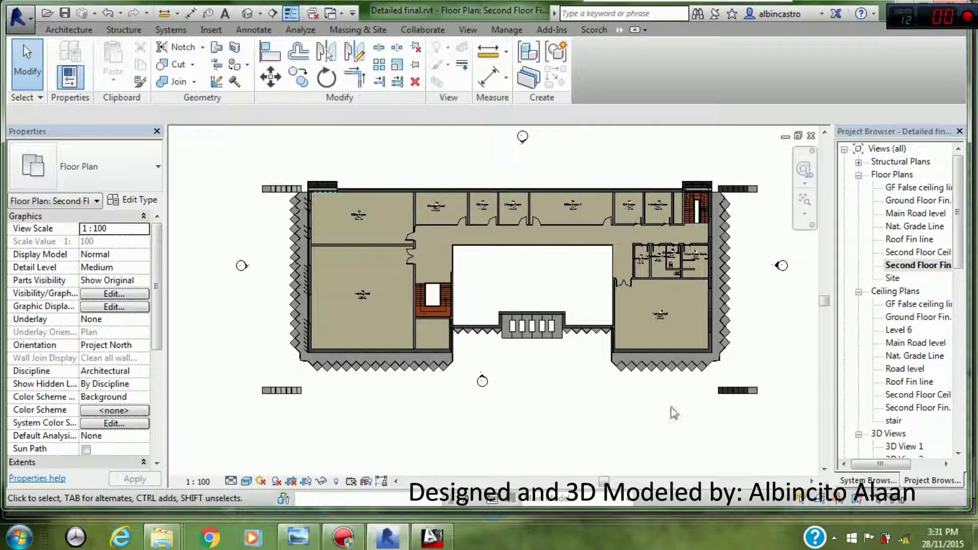
{"action": "left_click_drag", "start_coordinate": [958, 232], "coordinate": [957, 322]}
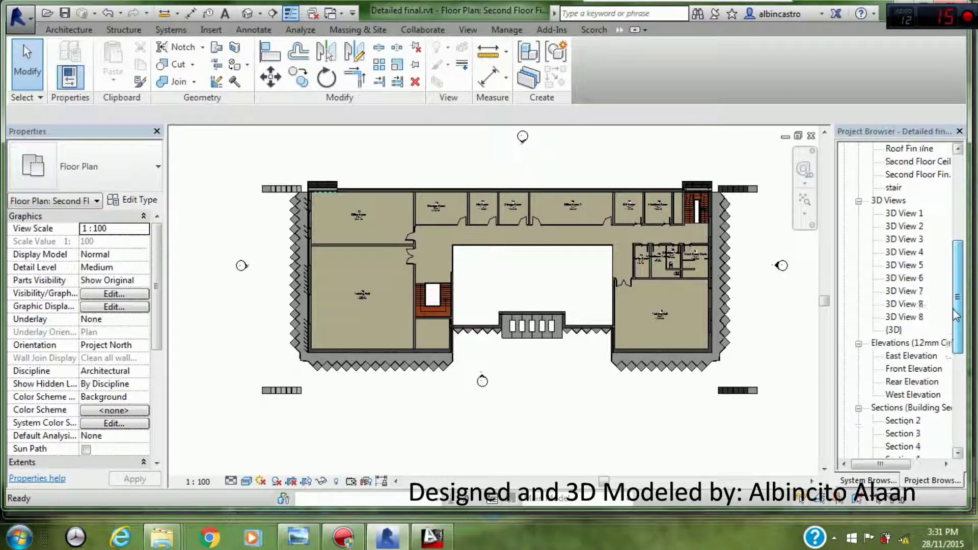
{"action": "left_click", "coordinate": [956, 322]}
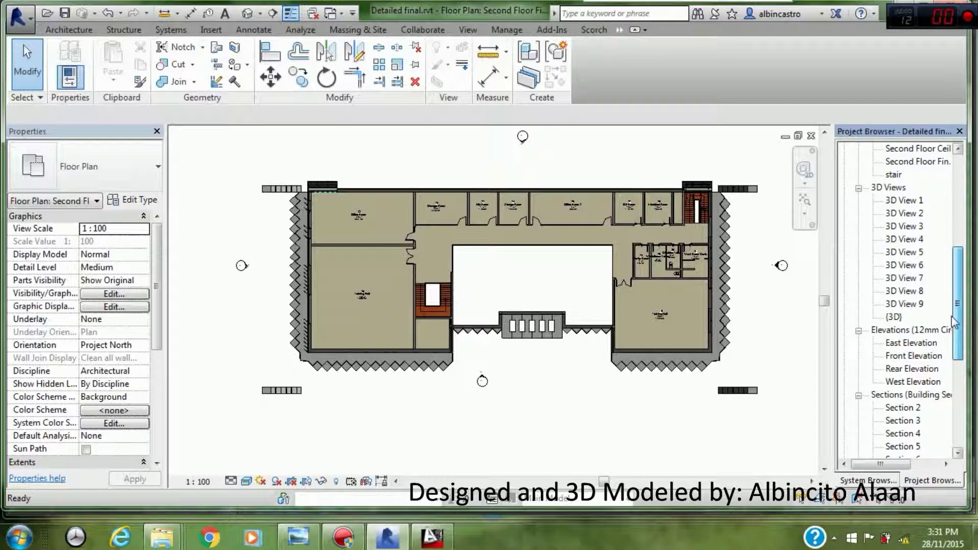
{"action": "double_click", "coordinate": [906, 358]}
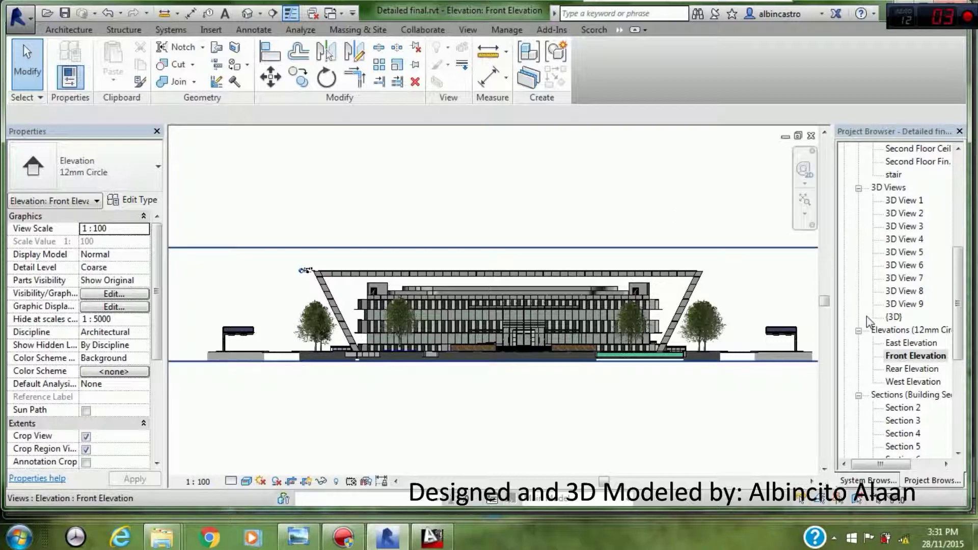
View the Rear Elevation zoomed out slightly, then switch to the East Elevation
{"action": "double_click", "coordinate": [899, 368]}
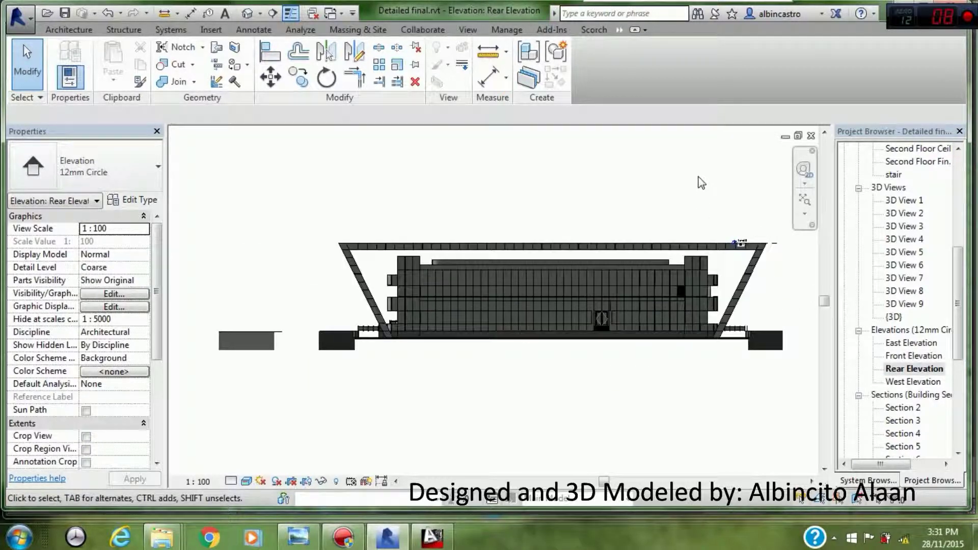
{"action": "scroll", "coordinate": [558, 269], "scroll_direction": "down", "scroll_amount": 1}
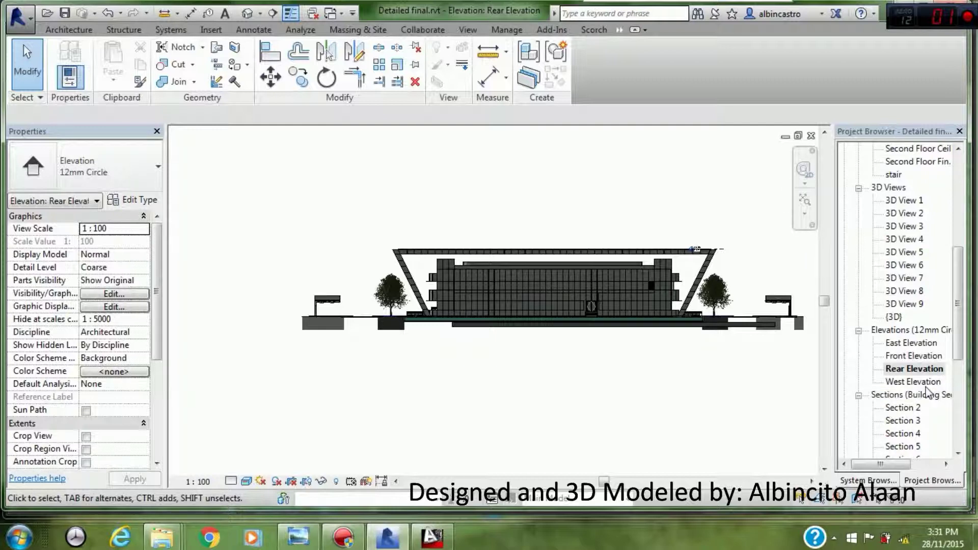
{"action": "double_click", "coordinate": [903, 344]}
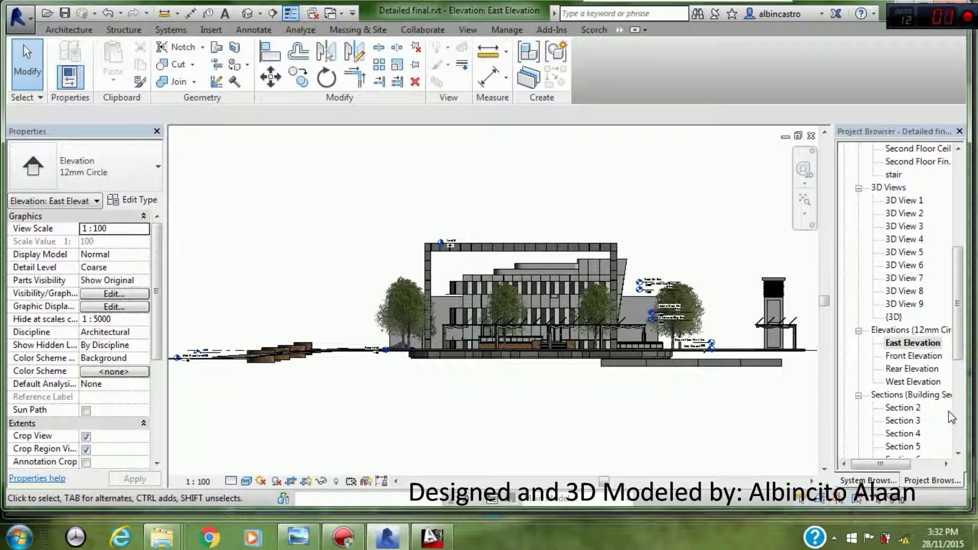
Open the West Elevation, then move up the Project Browser to open 3D View 9
{"action": "double_click", "coordinate": [917, 382]}
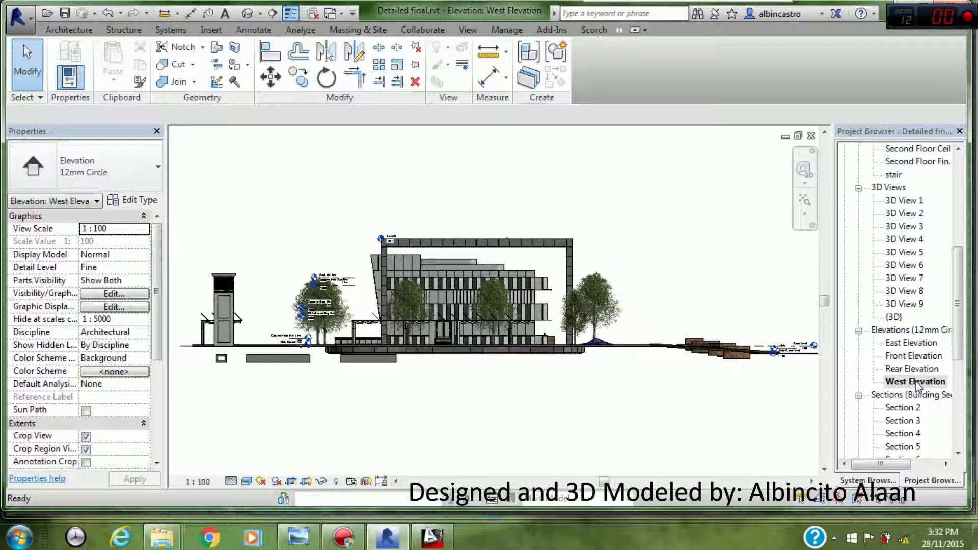
{"action": "left_click", "coordinate": [916, 385]}
{"action": "mouse_move", "coordinate": [959, 314]}
{"action": "left_mouse_down"}
{"action": "mouse_move", "coordinate": [954, 393]}
{"action": "mouse_move", "coordinate": [973, 213]}
{"action": "left_mouse_up"}
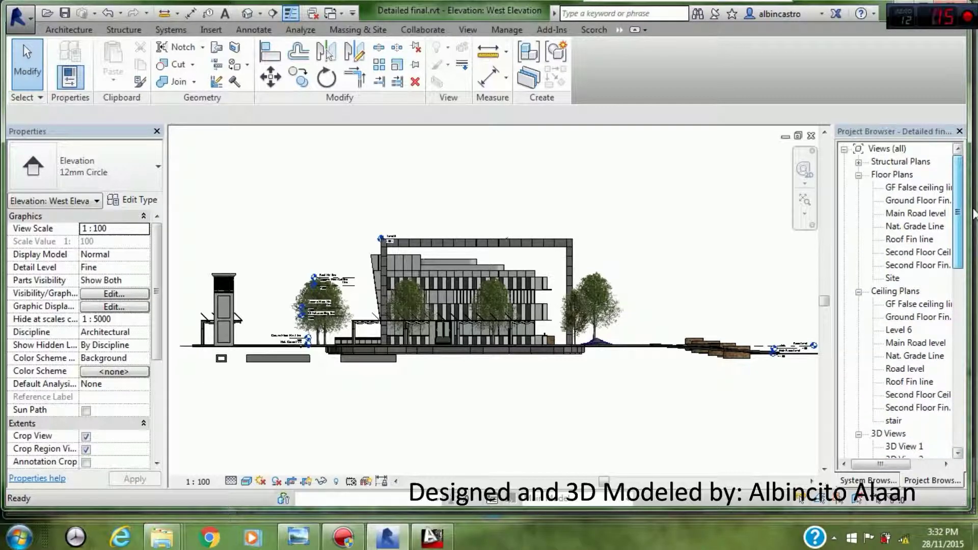
{"action": "left_click_drag", "start_coordinate": [973, 214], "coordinate": [972, 275]}
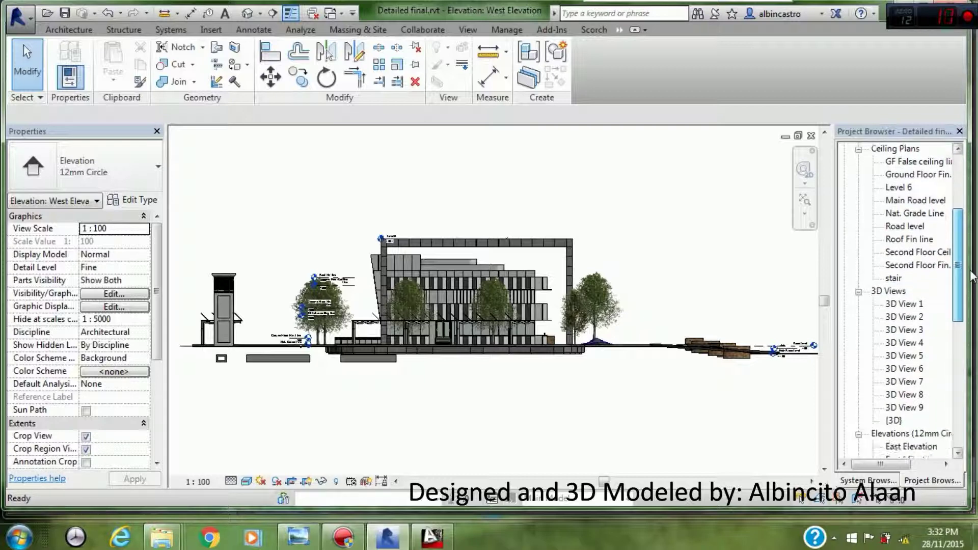
{"action": "double_click", "coordinate": [913, 411]}
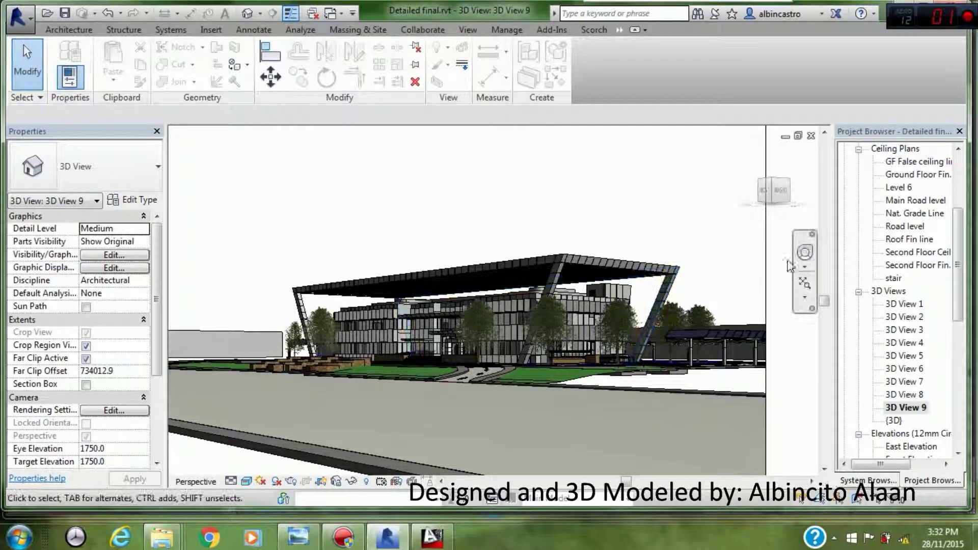
Set the orbit pivot on the building with the Full Navigation Wheel's Center tool
{"action": "left_click", "coordinate": [812, 263]}
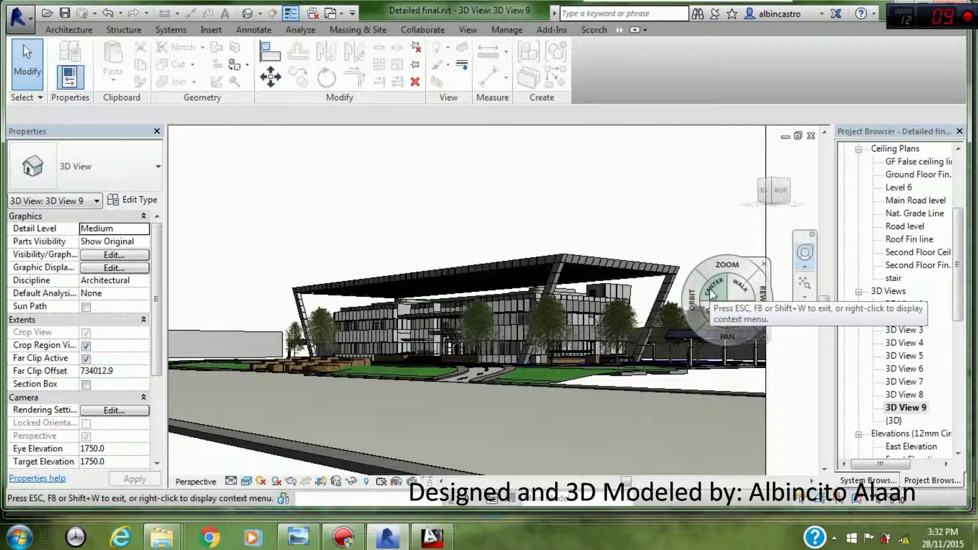
{"action": "left_click", "coordinate": [712, 291]}
{"action": "left_click_drag", "start_coordinate": [712, 294], "coordinate": [430, 338]}
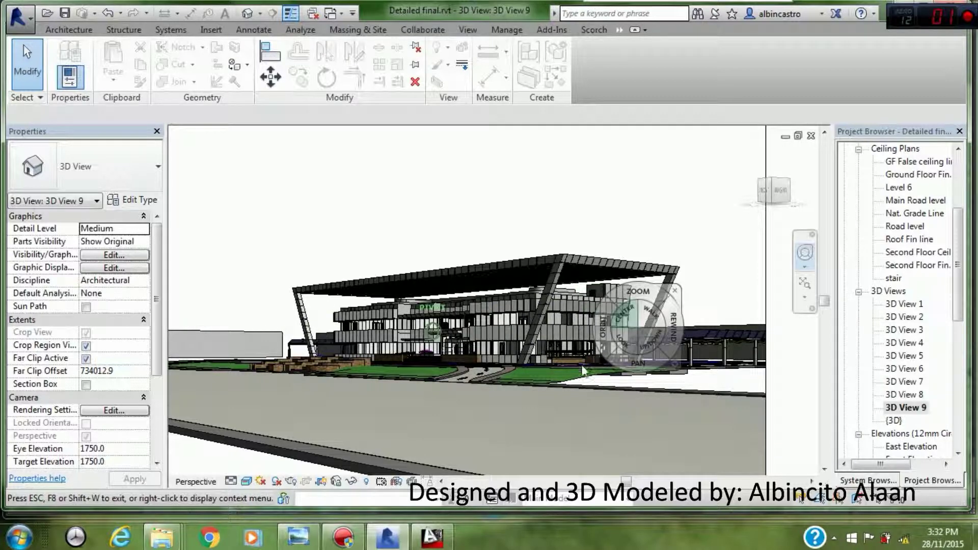
Orbit 3D View 9 to a higher front angle over the pools, stepped plaza and driveway
{"action": "middle_click_drag", "start_coordinate": [691, 395], "coordinate": [692, 377], "text": "shift"}
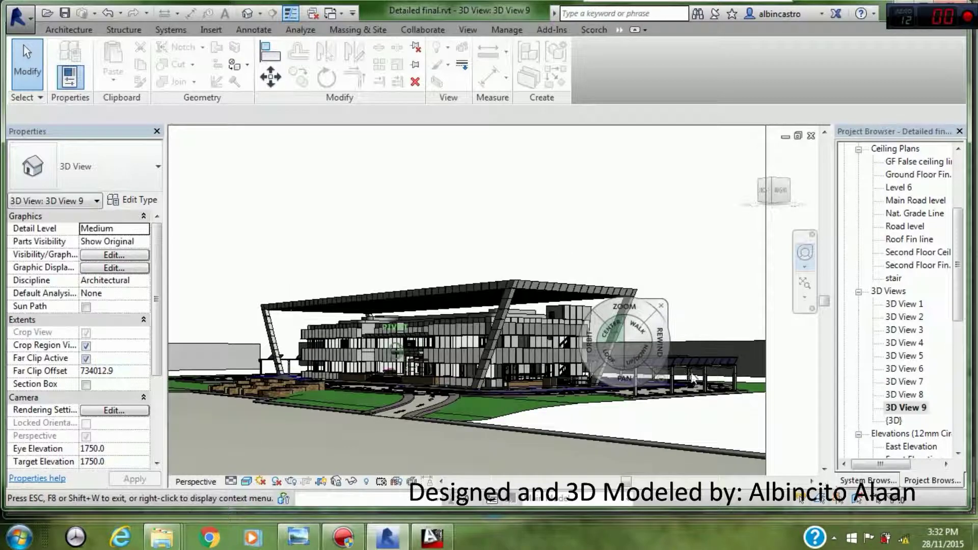
{"action": "left_click_drag", "start_coordinate": [583, 353], "coordinate": [582, 355]}
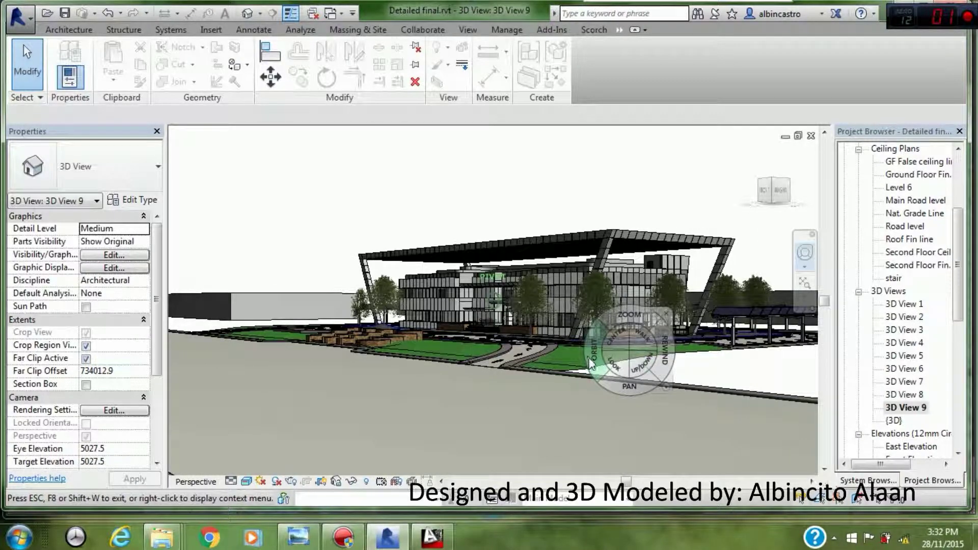
{"action": "left_click_drag", "start_coordinate": [590, 363], "coordinate": [628, 357]}
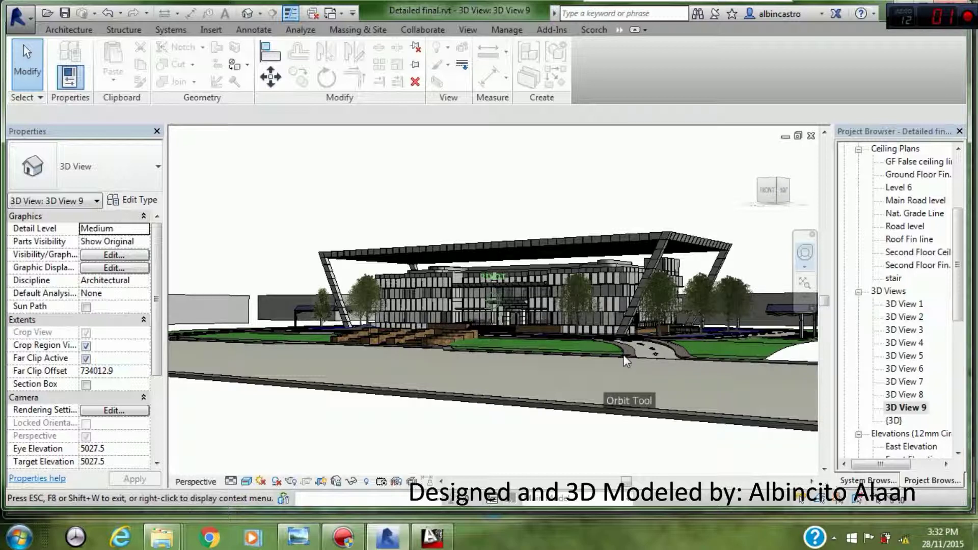
{"action": "left_click_drag", "start_coordinate": [629, 358], "coordinate": [621, 353]}
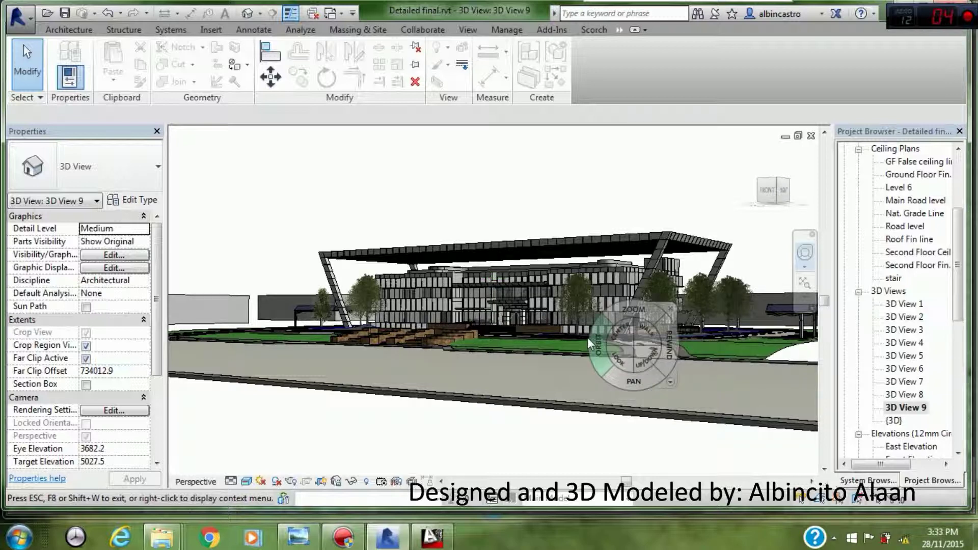
{"action": "left_click_drag", "start_coordinate": [594, 350], "coordinate": [615, 350]}
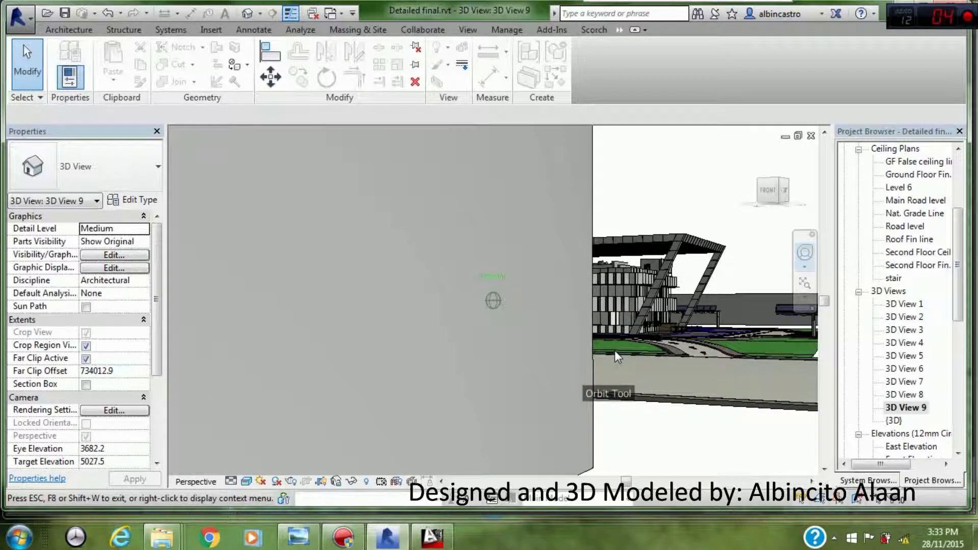
{"action": "left_click_drag", "start_coordinate": [617, 356], "coordinate": [630, 363]}
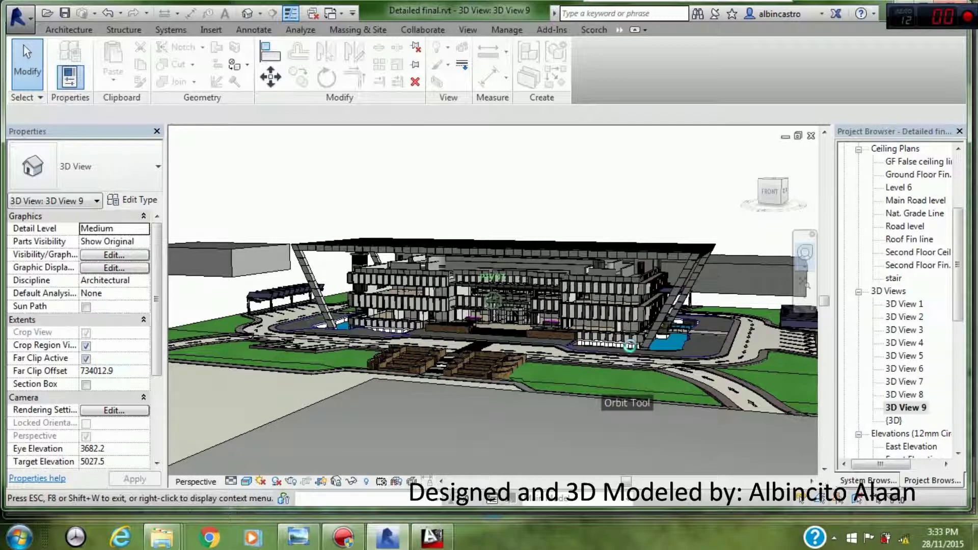
Orbit 3D View 9 to face the building head-on, showing roof frame, pools and solar canopies
{"action": "left_click_drag", "start_coordinate": [629, 359], "coordinate": [628, 344]}
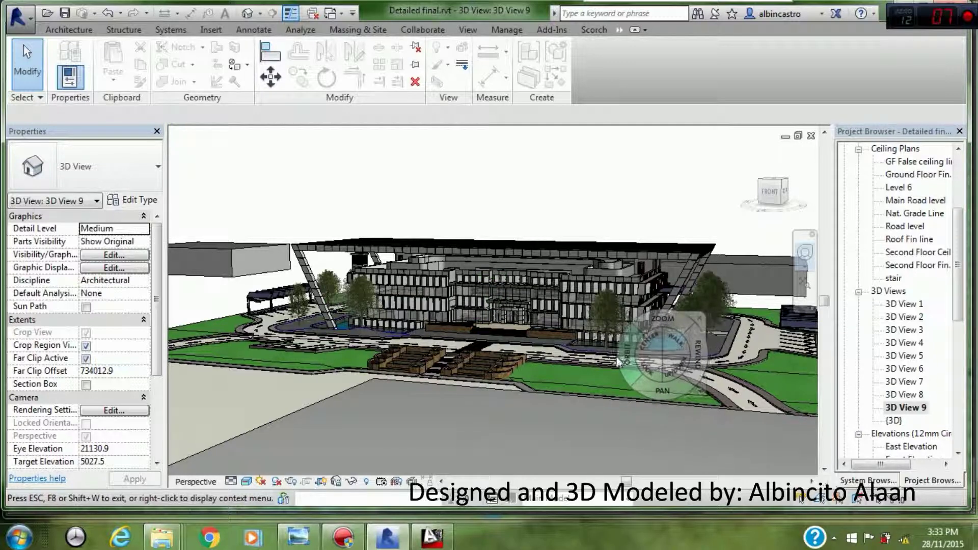
{"action": "mouse_move", "coordinate": [623, 360]}
{"action": "left_mouse_down"}
{"action": "mouse_move", "coordinate": [669, 370]}
{"action": "mouse_move", "coordinate": [695, 362]}
{"action": "mouse_move", "coordinate": [674, 346]}
{"action": "left_mouse_up"}
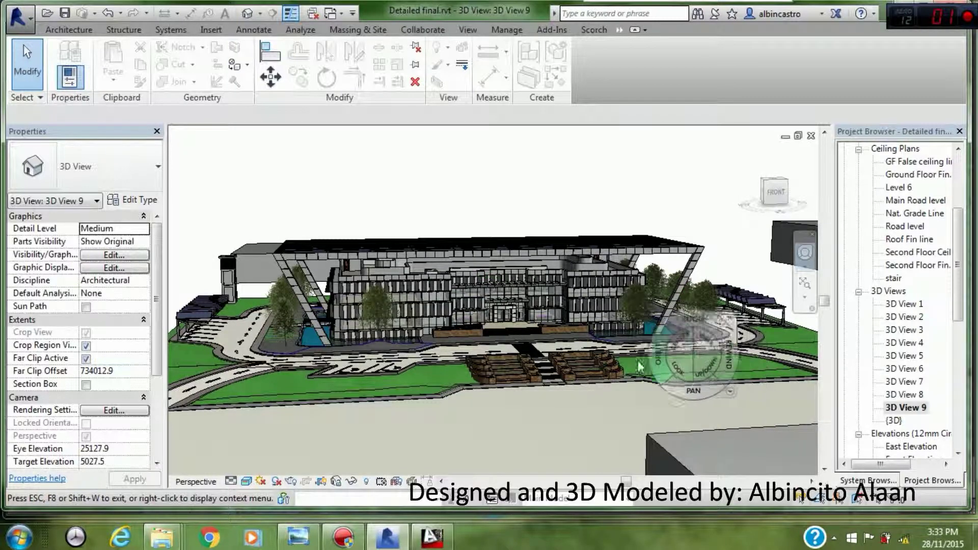
{"action": "left_click_drag", "start_coordinate": [521, 393], "coordinate": [570, 390]}
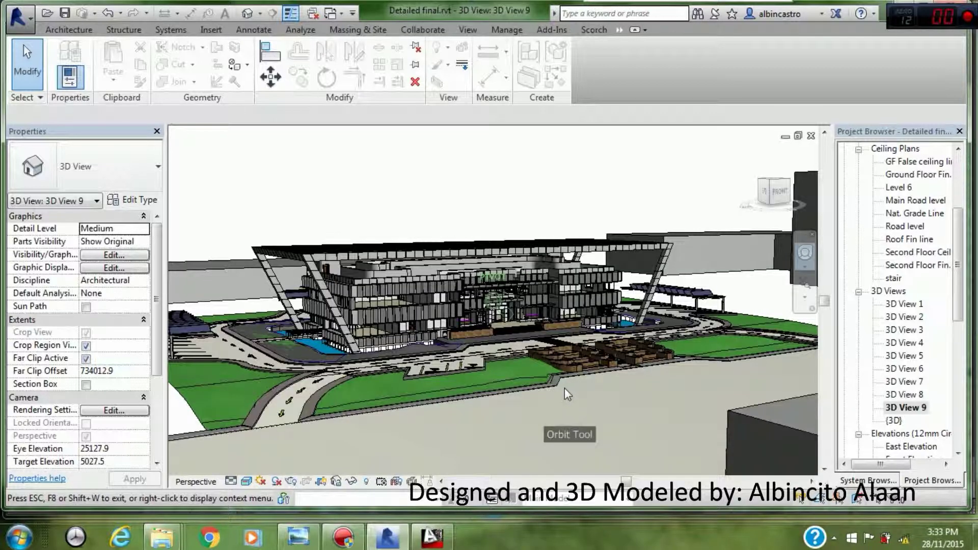
{"action": "left_click_drag", "start_coordinate": [565, 388], "coordinate": [622, 349]}
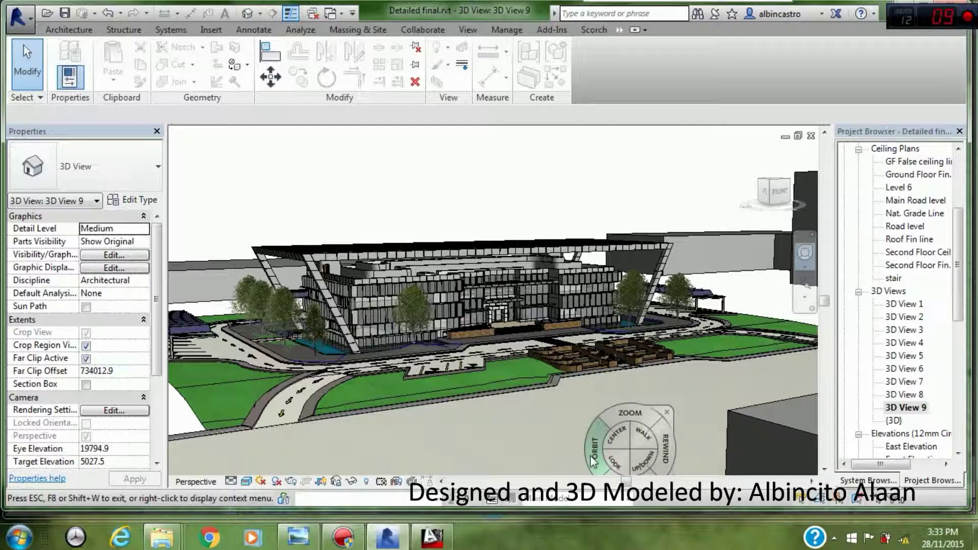
{"action": "left_click_drag", "start_coordinate": [592, 455], "coordinate": [604, 457]}
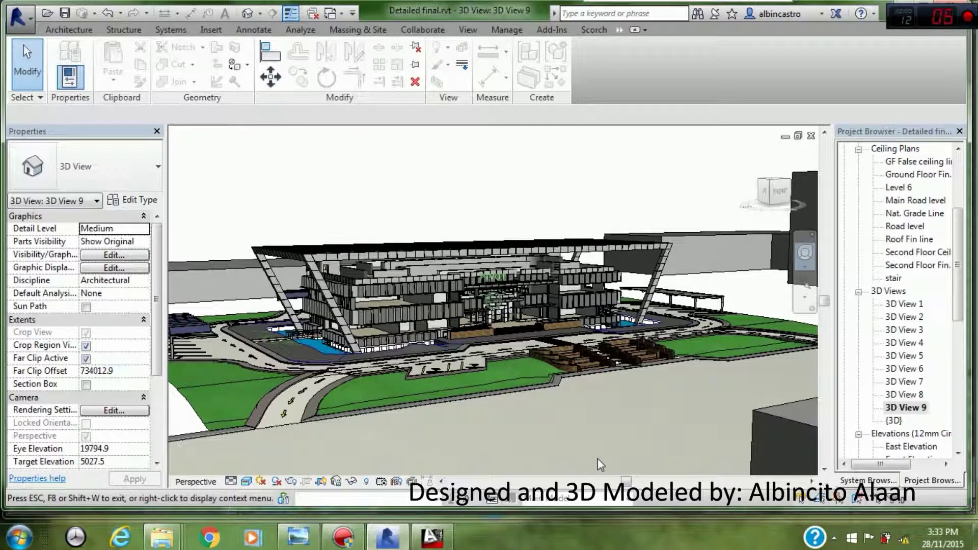
{"action": "left_click_drag", "start_coordinate": [607, 455], "coordinate": [672, 450]}
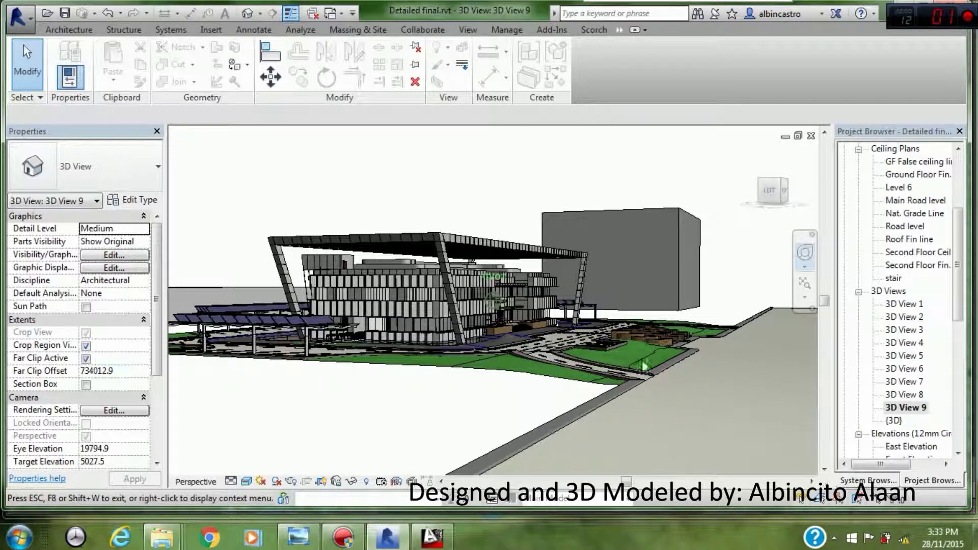
{"action": "left_click_drag", "start_coordinate": [644, 366], "coordinate": [638, 356]}
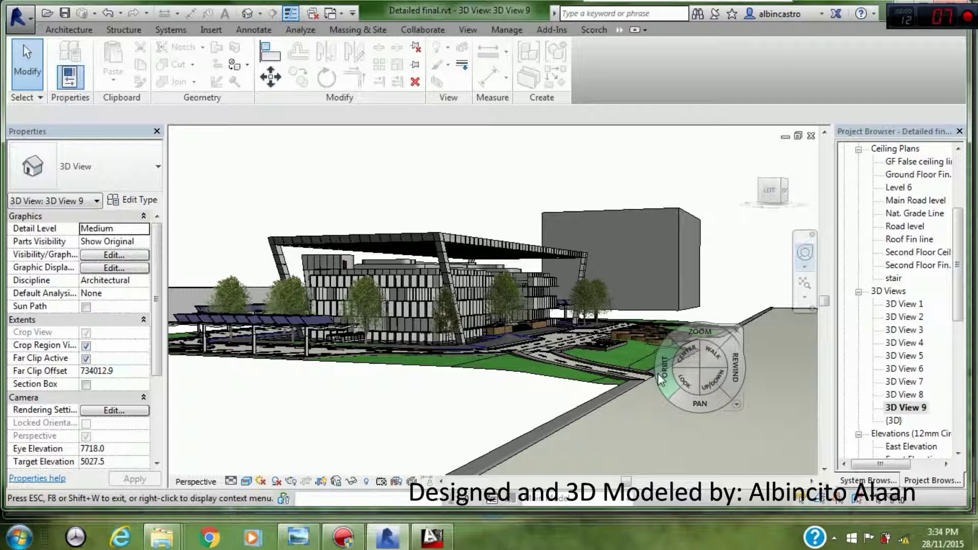
{"action": "mouse_move", "coordinate": [659, 374]}
{"action": "left_mouse_down"}
{"action": "mouse_move", "coordinate": [678, 392]}
{"action": "mouse_move", "coordinate": [674, 384]}
{"action": "left_mouse_up"}
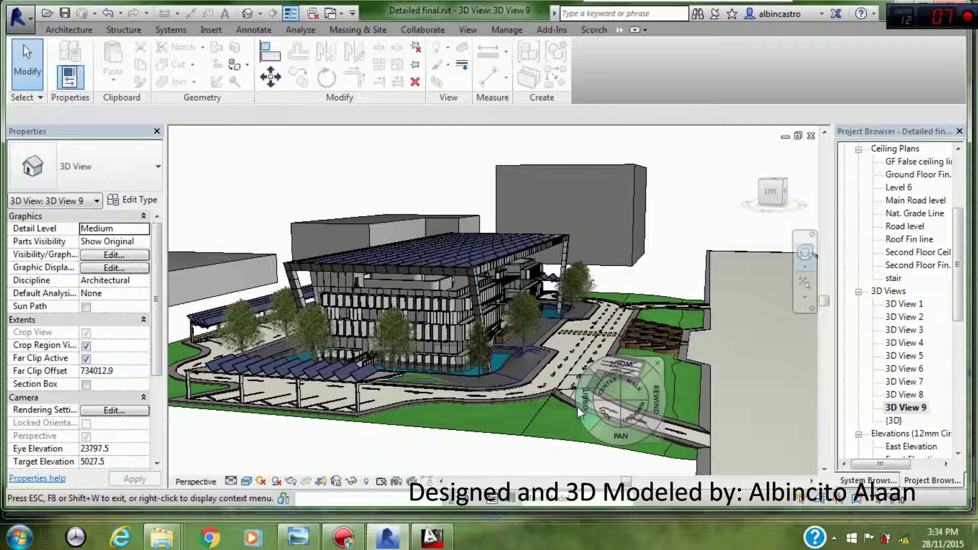
{"action": "left_click_drag", "start_coordinate": [582, 405], "coordinate": [627, 408]}
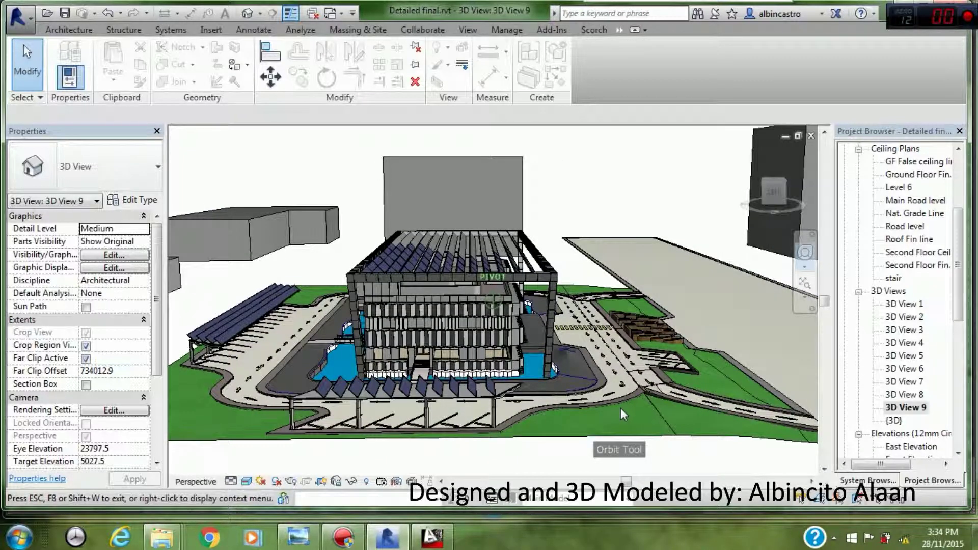
{"action": "left_click_drag", "start_coordinate": [623, 408], "coordinate": [620, 407]}
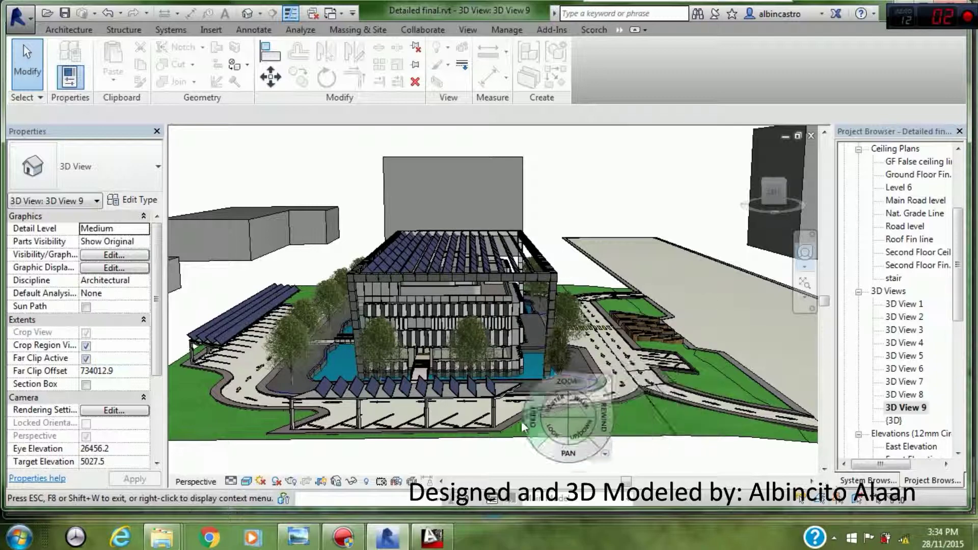
Orbit to a near-ground front view of the glazed facade and trees, eye elevation 18457.4
{"action": "left_click_drag", "start_coordinate": [502, 423], "coordinate": [532, 426]}
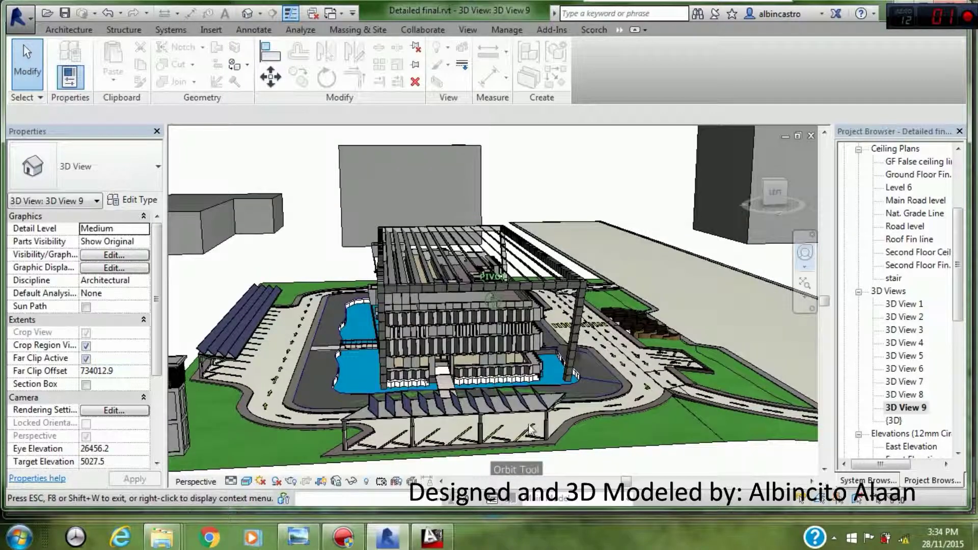
{"action": "left_click_drag", "start_coordinate": [532, 426], "coordinate": [552, 424]}
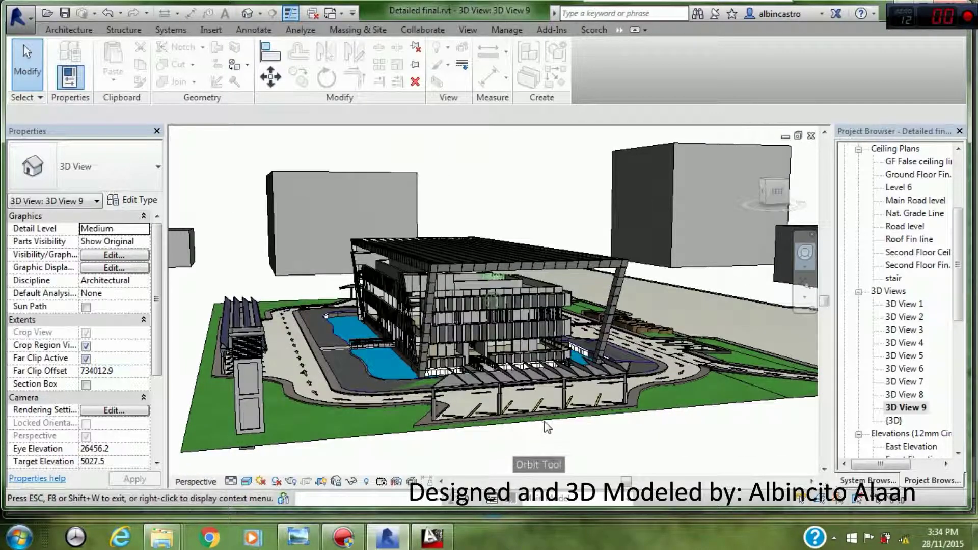
{"action": "mouse_move", "coordinate": [552, 424]}
{"action": "left_mouse_down"}
{"action": "mouse_move", "coordinate": [568, 428]}
{"action": "mouse_move", "coordinate": [561, 416]}
{"action": "left_mouse_up"}
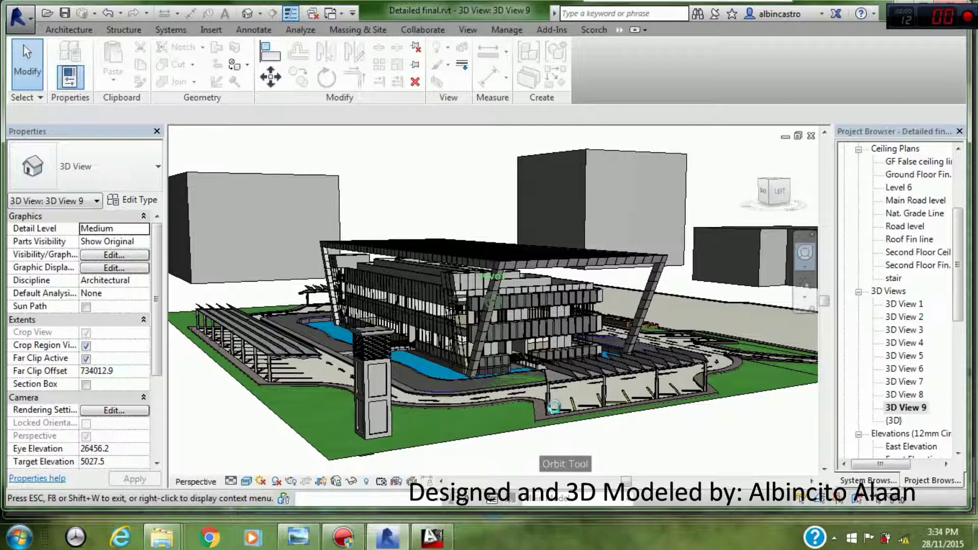
{"action": "left_click_drag", "start_coordinate": [555, 407], "coordinate": [554, 406]}
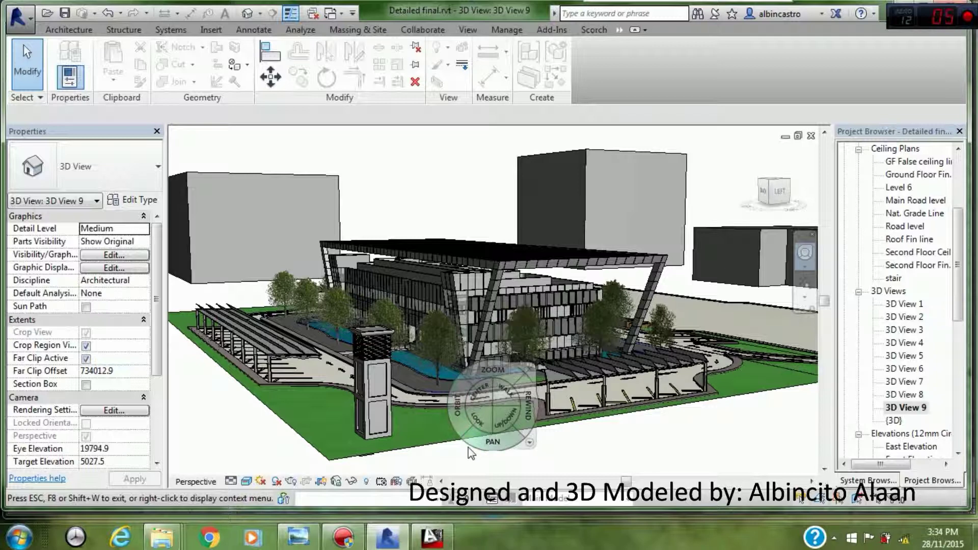
{"action": "left_click_drag", "start_coordinate": [595, 465], "coordinate": [628, 460]}
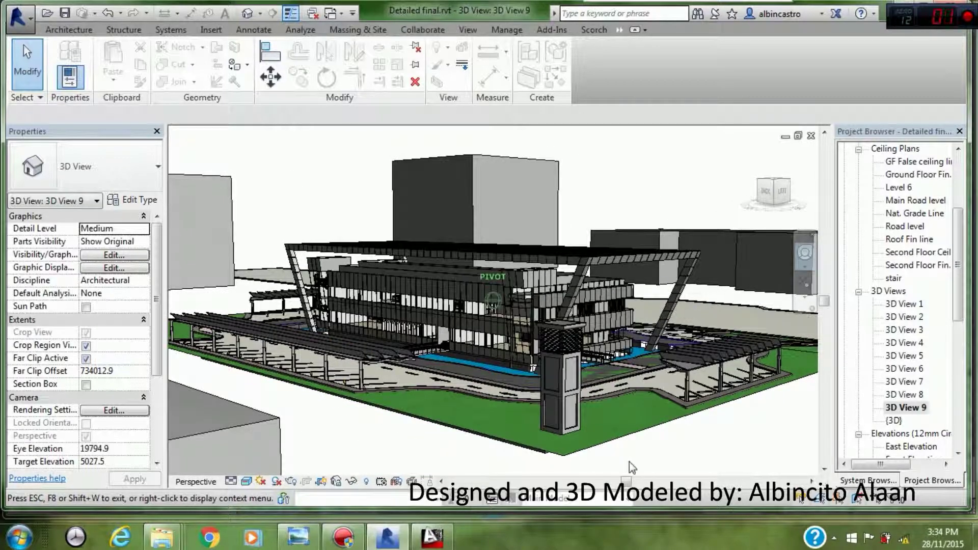
{"action": "left_click_drag", "start_coordinate": [628, 461], "coordinate": [627, 450]}
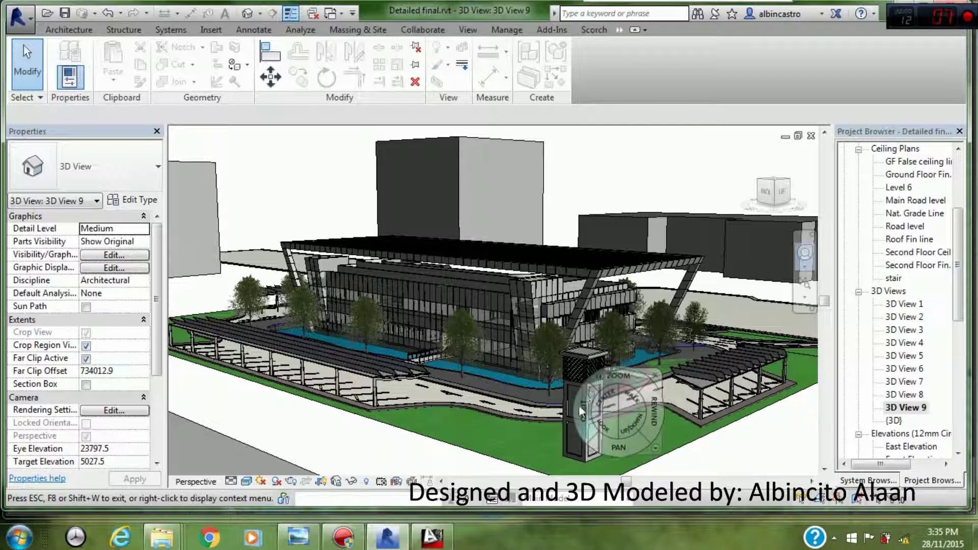
{"action": "left_click_drag", "start_coordinate": [580, 410], "coordinate": [604, 405]}
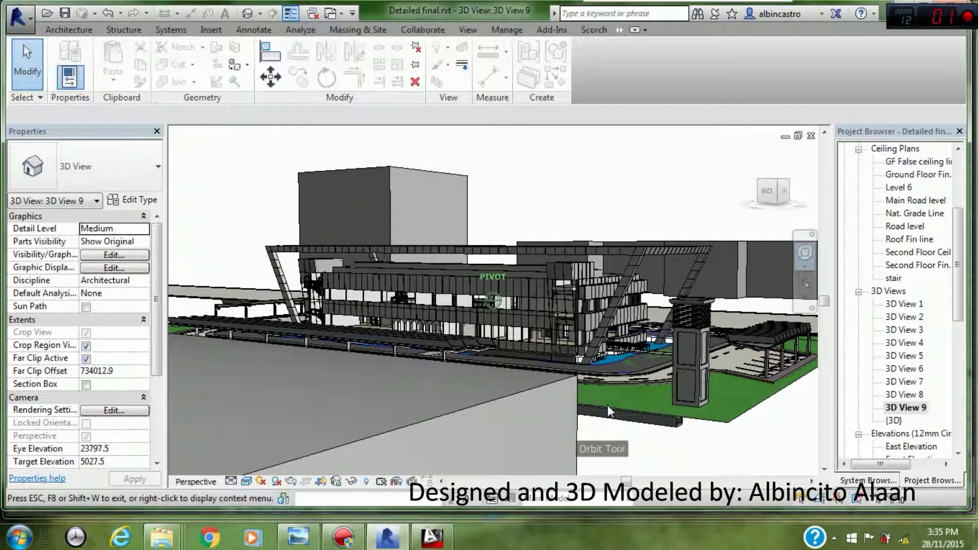
{"action": "mouse_move", "coordinate": [605, 411]}
{"action": "left_mouse_down"}
{"action": "mouse_move", "coordinate": [658, 411]}
{"action": "mouse_move", "coordinate": [643, 392]}
{"action": "left_mouse_up"}
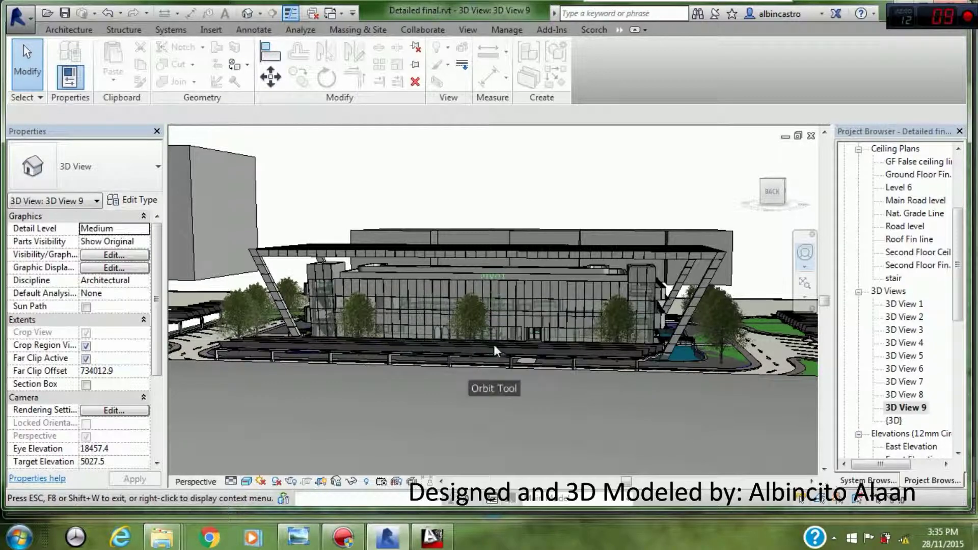
Orbit through aerial corner views to a low front angle over the entrance driveway
{"action": "left_click_drag", "start_coordinate": [493, 345], "coordinate": [524, 364]}
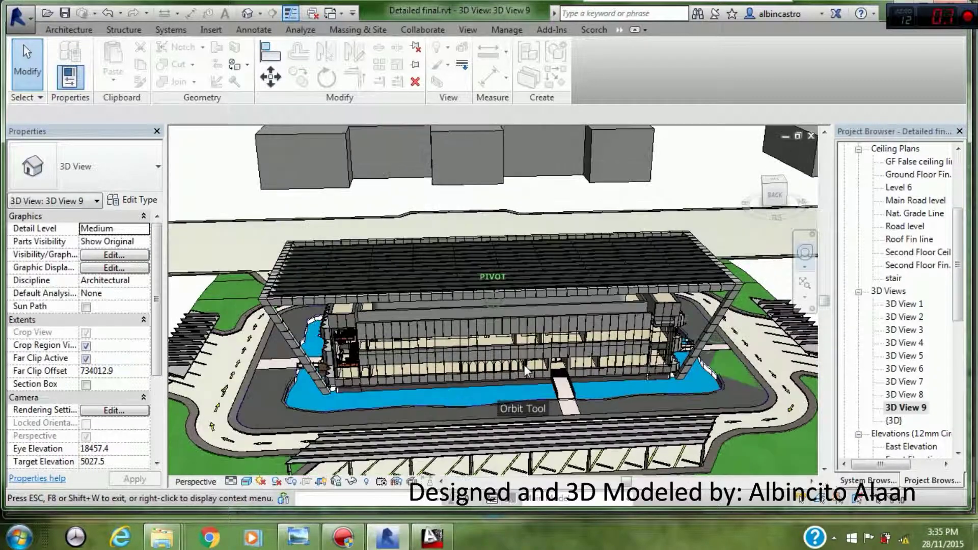
{"action": "left_click_drag", "start_coordinate": [525, 365], "coordinate": [544, 356]}
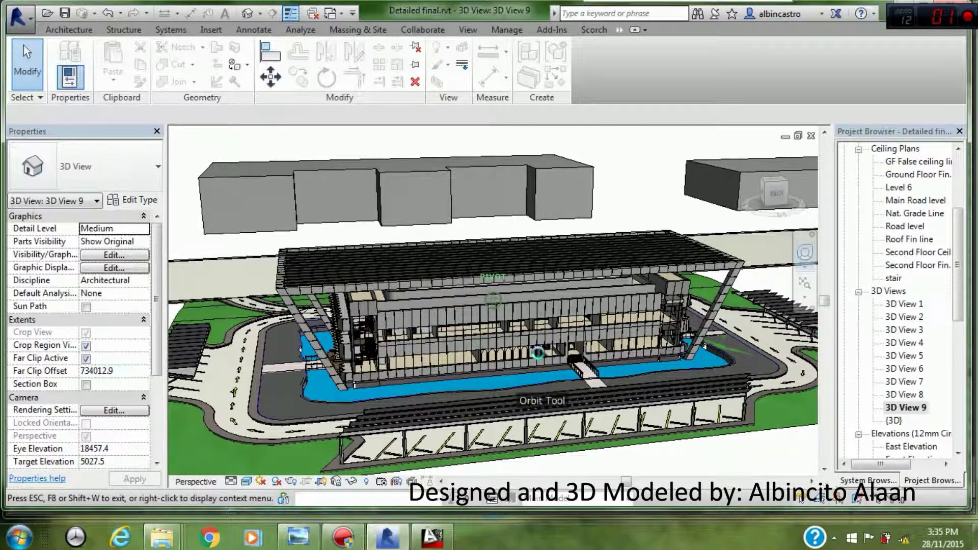
{"action": "left_click_drag", "start_coordinate": [538, 353], "coordinate": [539, 353]}
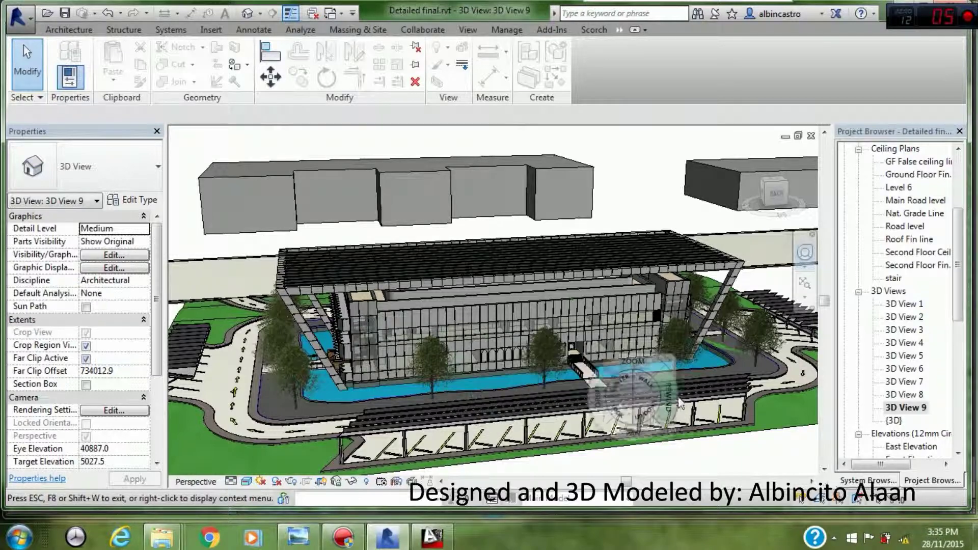
{"action": "left_click_drag", "start_coordinate": [660, 452], "coordinate": [704, 453]}
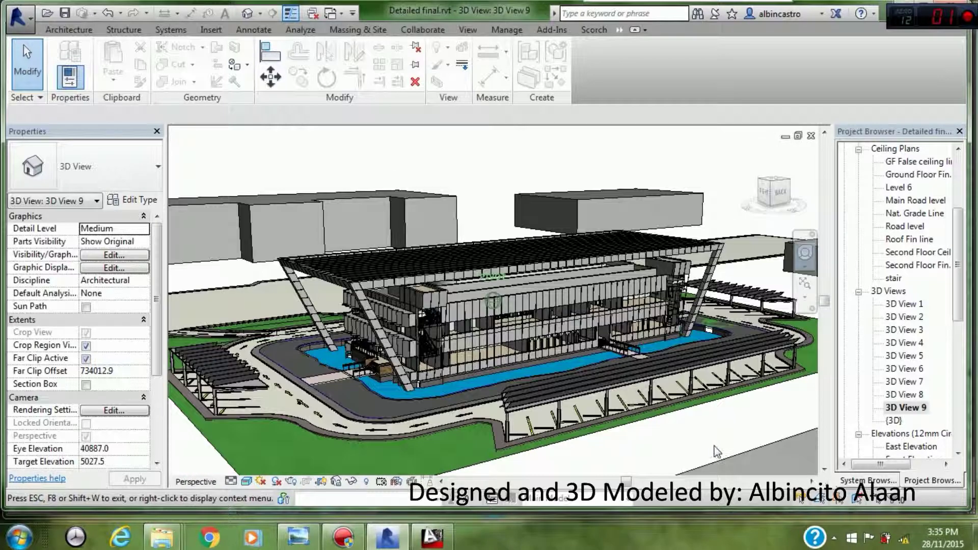
{"action": "left_click_drag", "start_coordinate": [709, 452], "coordinate": [752, 447]}
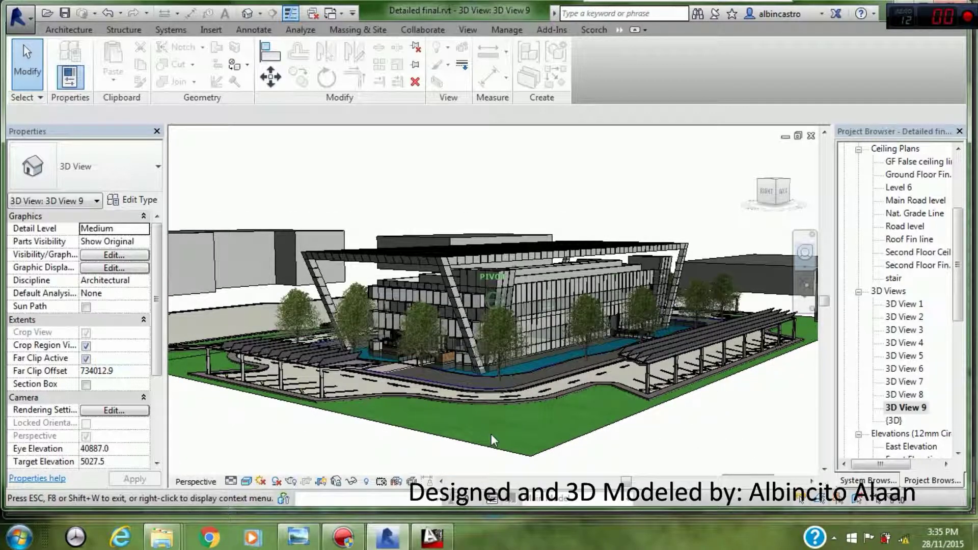
{"action": "left_click_drag", "start_coordinate": [481, 424], "coordinate": [560, 444]}
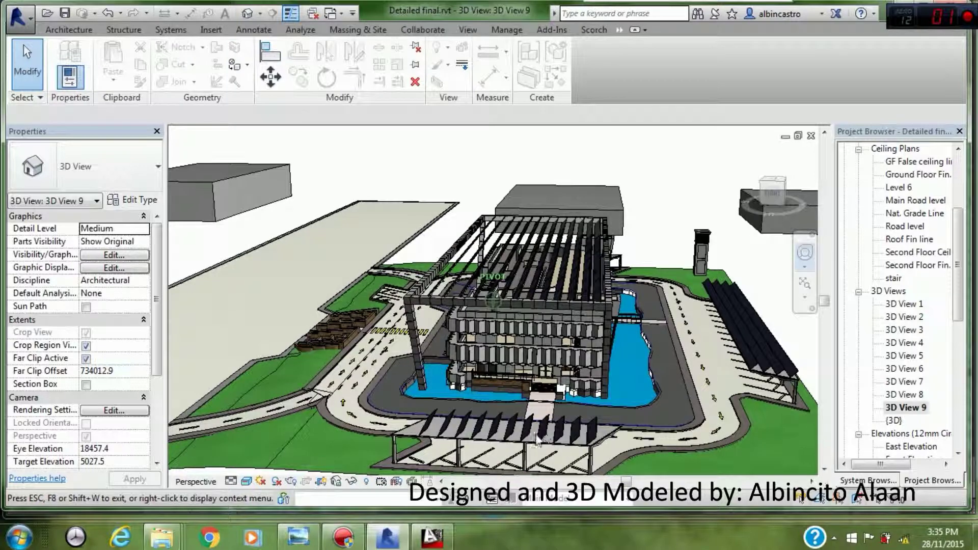
{"action": "mouse_move", "coordinate": [560, 445]}
{"action": "left_mouse_down"}
{"action": "mouse_move", "coordinate": [531, 433]}
{"action": "mouse_move", "coordinate": [519, 442]}
{"action": "mouse_move", "coordinate": [583, 436]}
{"action": "left_mouse_up"}
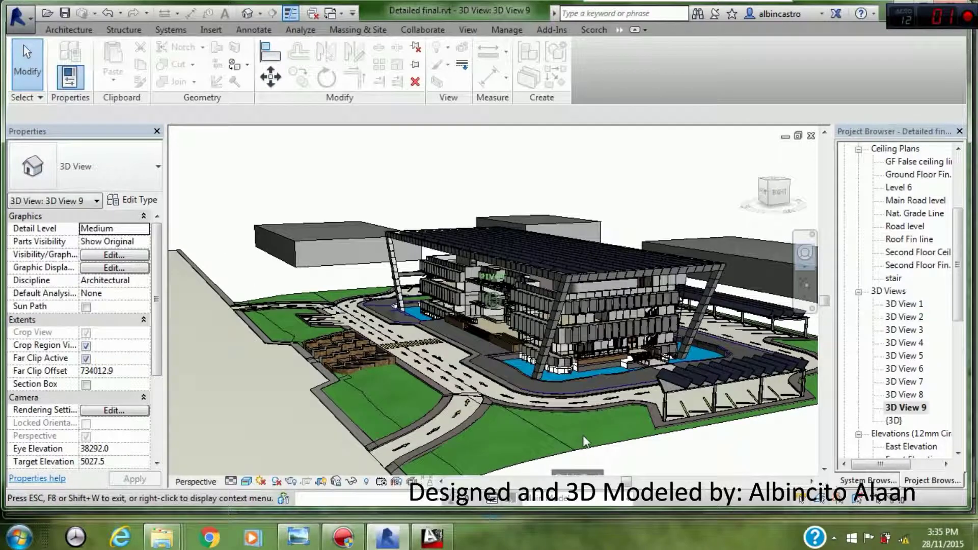
{"action": "mouse_move", "coordinate": [545, 448]}
{"action": "left_mouse_down"}
{"action": "mouse_move", "coordinate": [534, 425]}
{"action": "mouse_move", "coordinate": [576, 437]}
{"action": "left_mouse_up"}
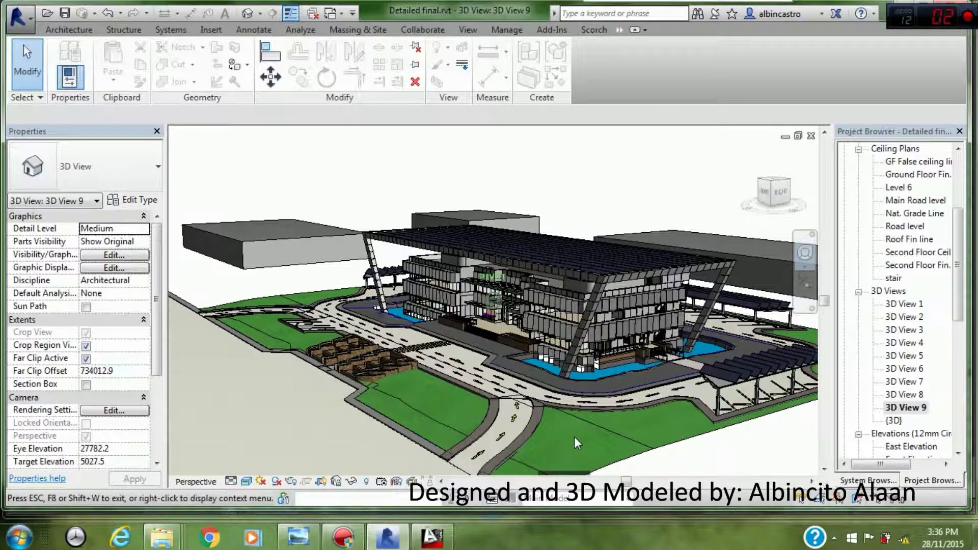
{"action": "left_click_drag", "start_coordinate": [578, 438], "coordinate": [574, 426]}
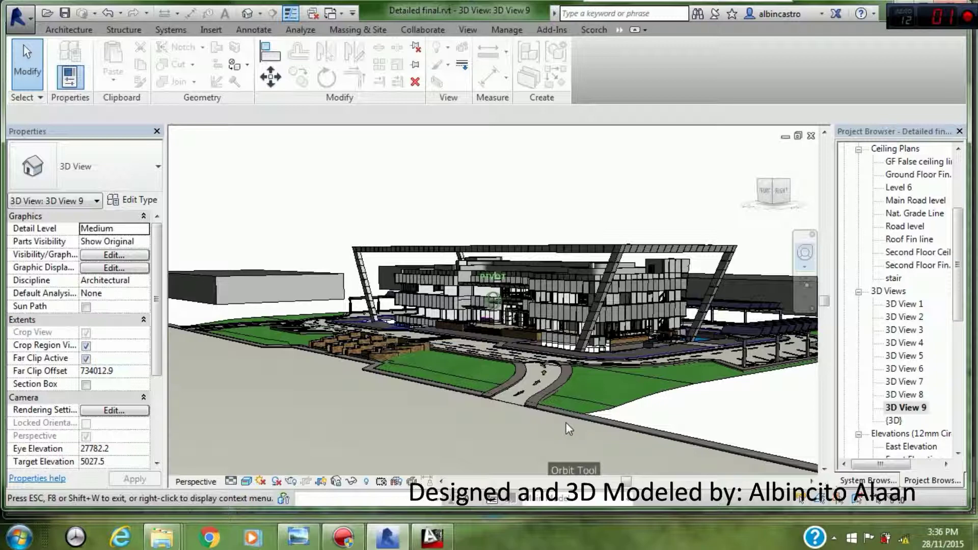
Orbit to a low front view over the stepped plaza, lawn and driveway, eye elevation 21130.9
{"action": "left_click_drag", "start_coordinate": [566, 422], "coordinate": [567, 422]}
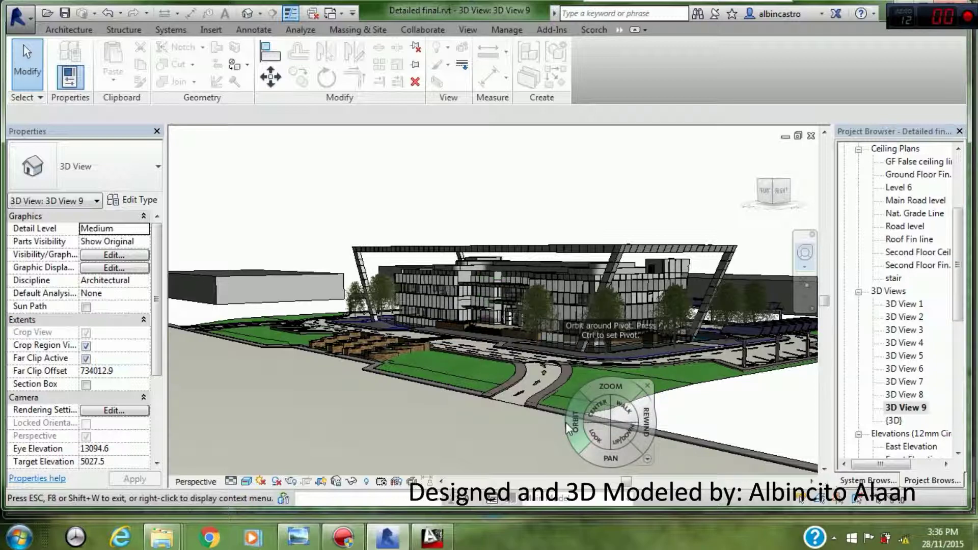
{"action": "left_click_drag", "start_coordinate": [463, 441], "coordinate": [514, 443]}
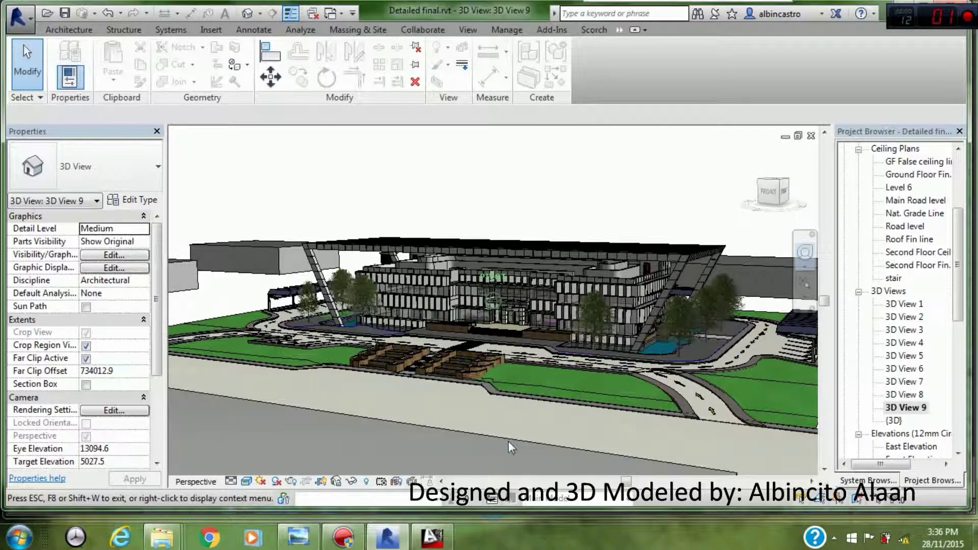
{"action": "left_click_drag", "start_coordinate": [506, 441], "coordinate": [504, 440]}
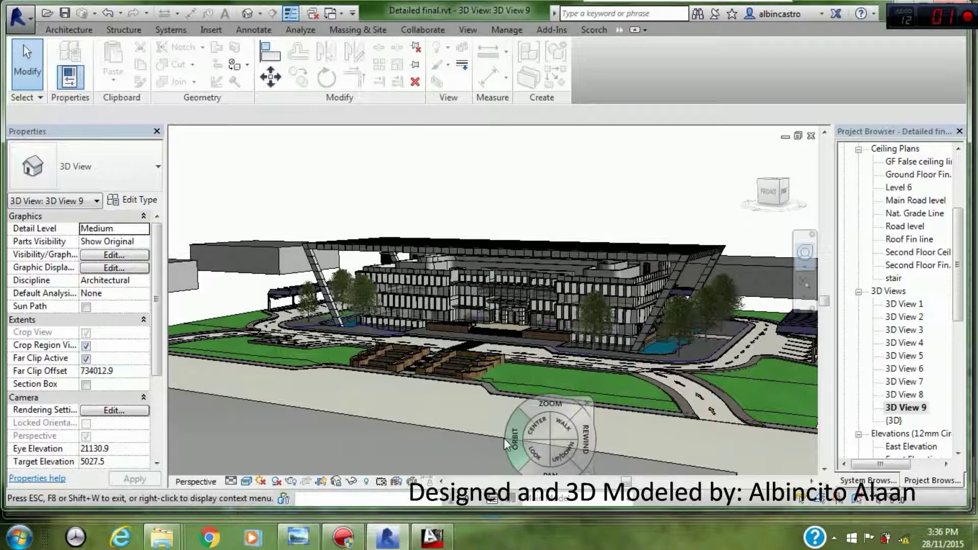